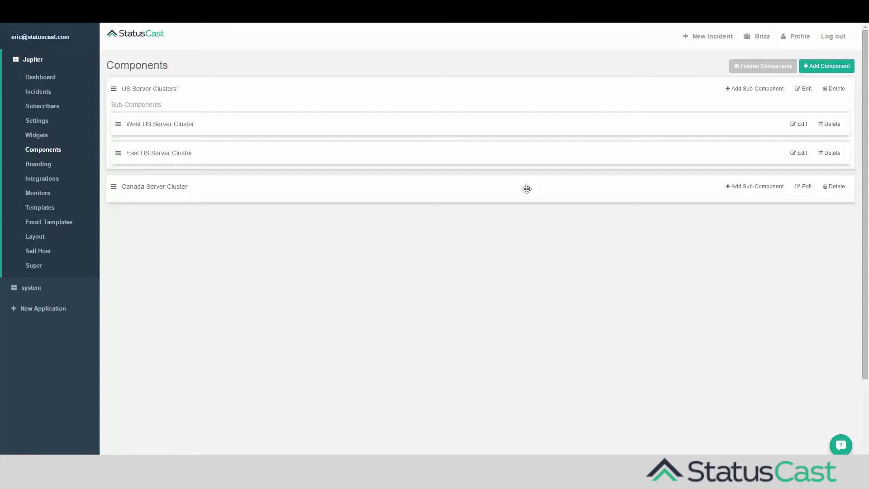
# Add a top-level component named "US Server Clusters" to the Jupiter application.
pyautogui.click(810, 68)
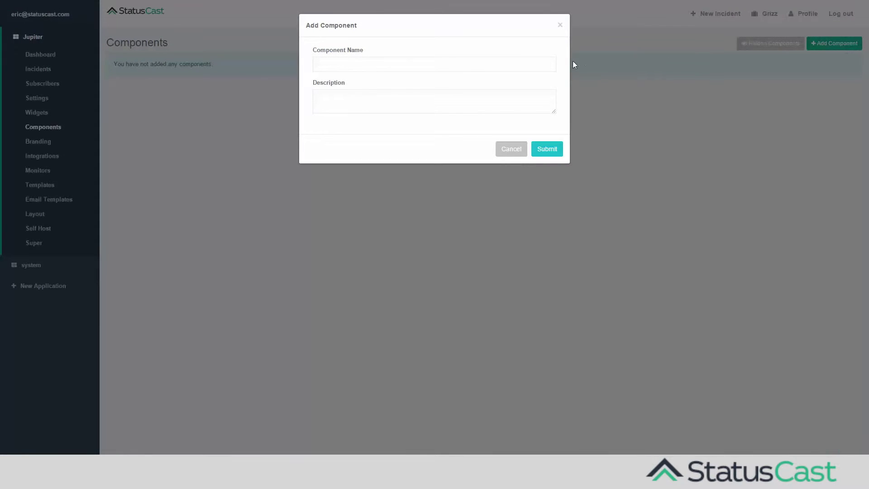
pyautogui.click(544, 65)
pyautogui.write('US Server Clusters')
pyautogui.click(550, 150)
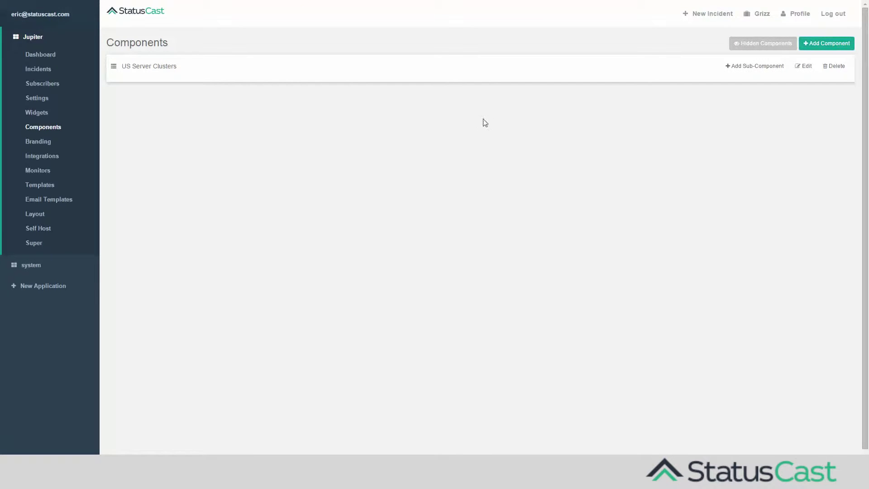
# Add a second top-level component named "Canada Server Cluster".
pyautogui.click(824, 45)
pyautogui.click(508, 69)
pyautogui.write('Canada Server Cluster')
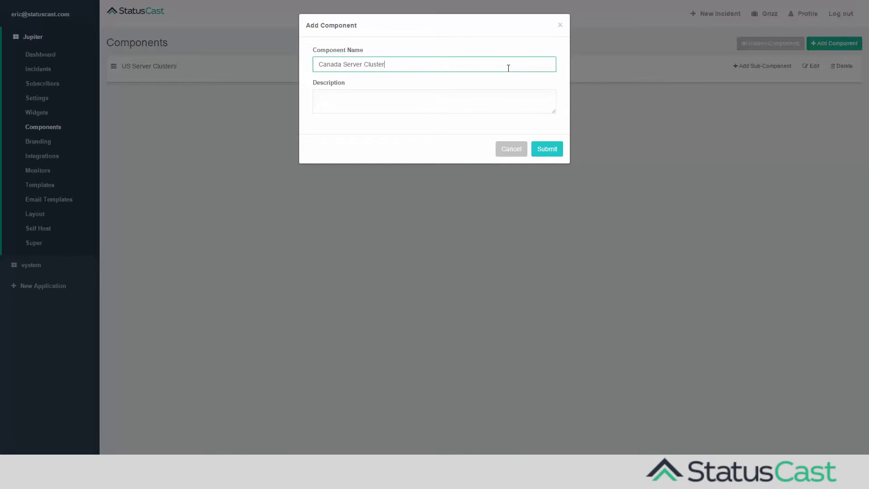
pyautogui.click(547, 150)
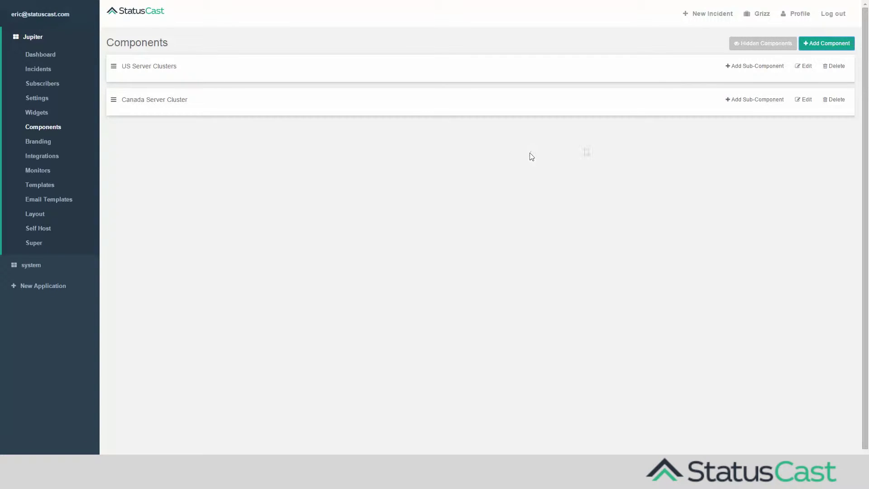
# Add a sub-component named "West US Server Cluster" with the description "West of MS" under US Server Clusters.
pyautogui.click(736, 73)
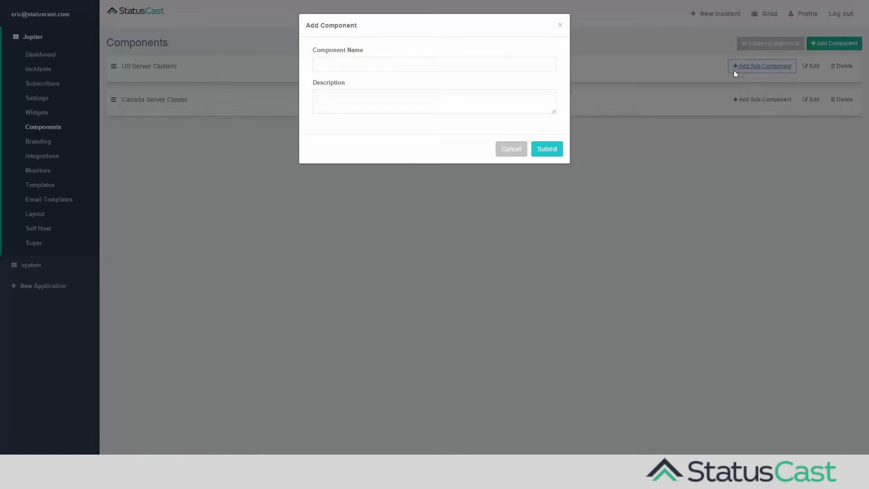
pyautogui.click(435, 64)
pyautogui.write('West US Server Cluster')
pyautogui.press('Tab')
pyautogui.write('West of MS')
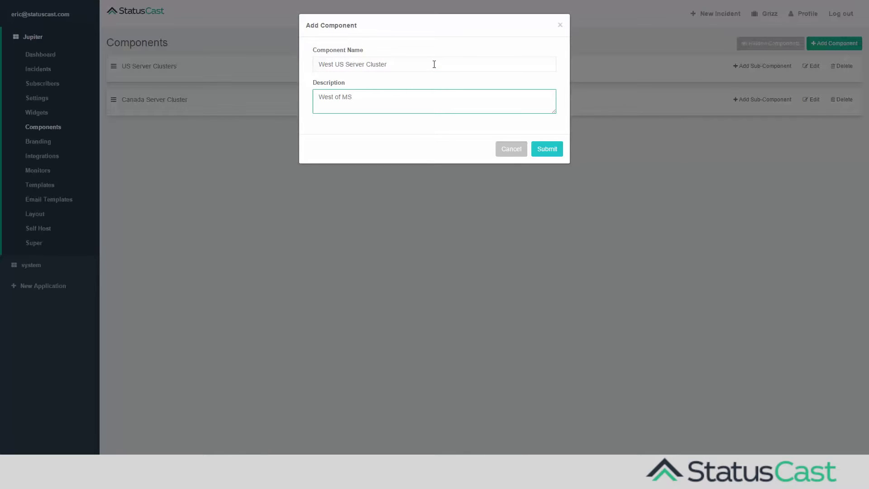
pyautogui.click(538, 152)
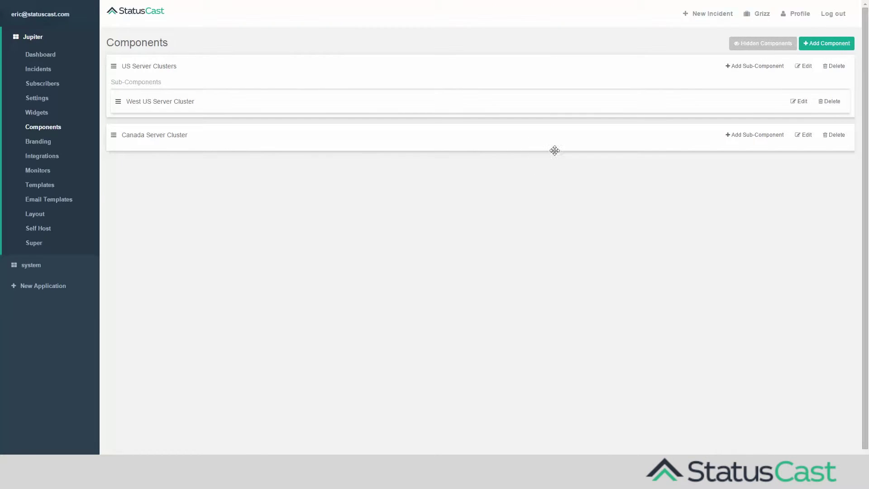
# Add a sub-component named "East US Server Cluster" under US Server Clusters, describing it as east of MS.
pyautogui.click(739, 68)
pyautogui.write('East US Server Cluster')
pyautogui.press('Tab')
pyautogui.write('East of MS, in')
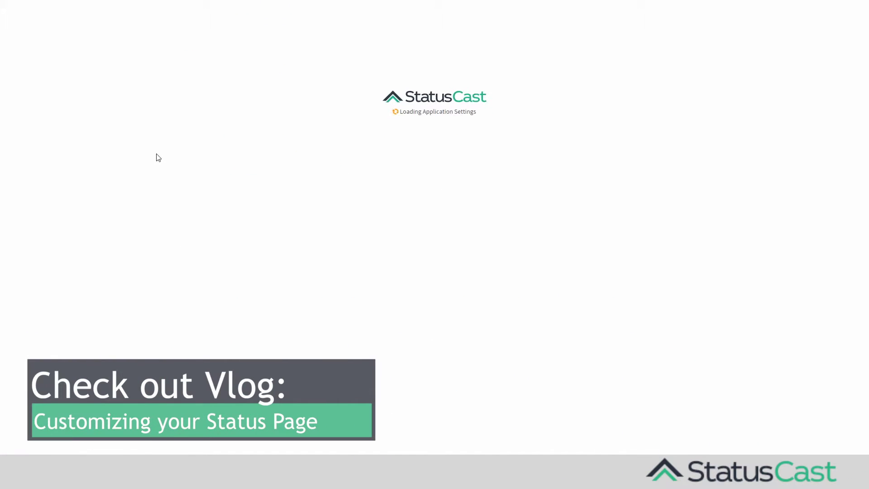
# Examine how the components and sub-components are listed on Jupiter's public status page.
pyautogui.scroll(-1, 159, 157)
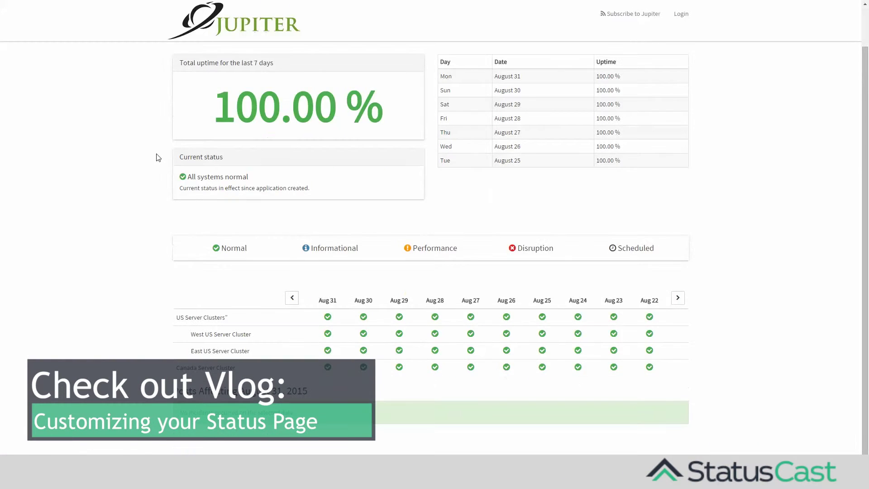
pyautogui.scroll(-1, 158, 157)
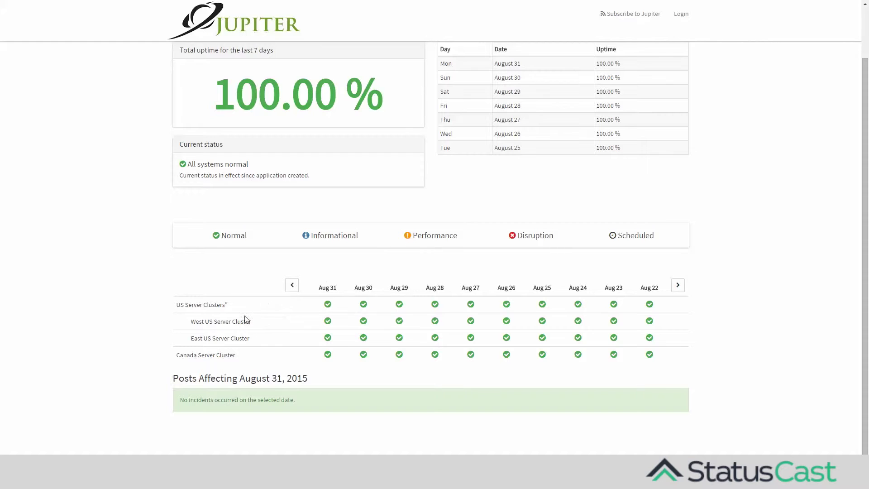
pyautogui.moveTo(243, 321)
pyautogui.moveTo(242, 338)
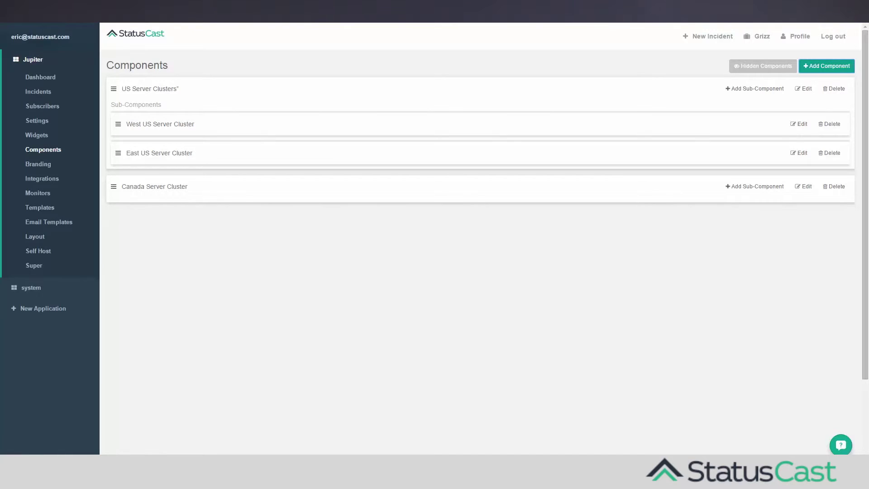
# Start a new incident for Jupiter and set the event to happen in the future.
pyautogui.click(53, 92)
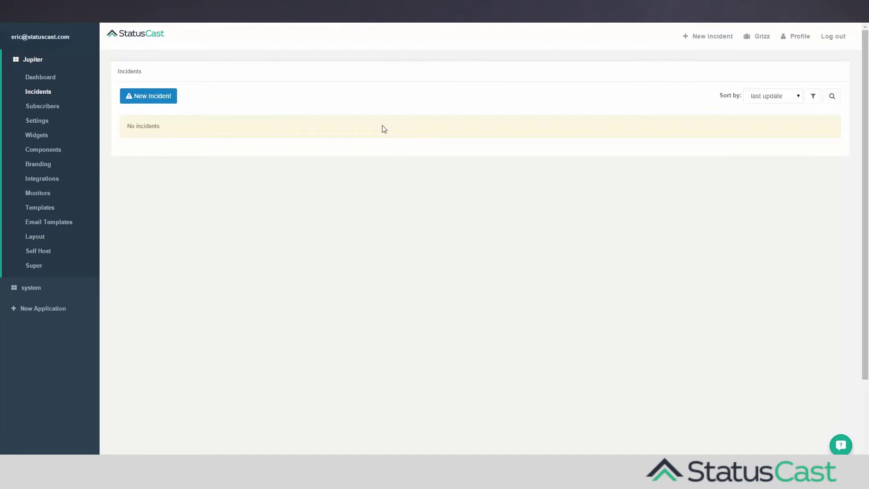
pyautogui.click(159, 97)
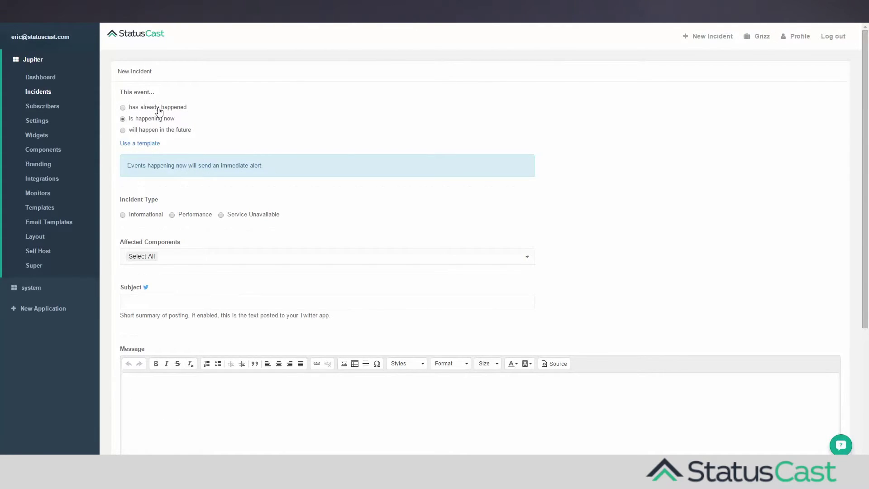
pyautogui.click(158, 112)
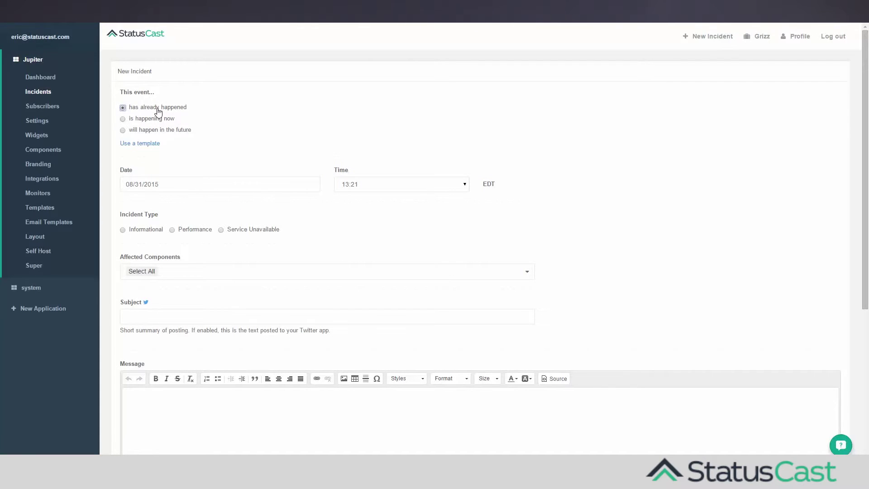
pyautogui.click(176, 138)
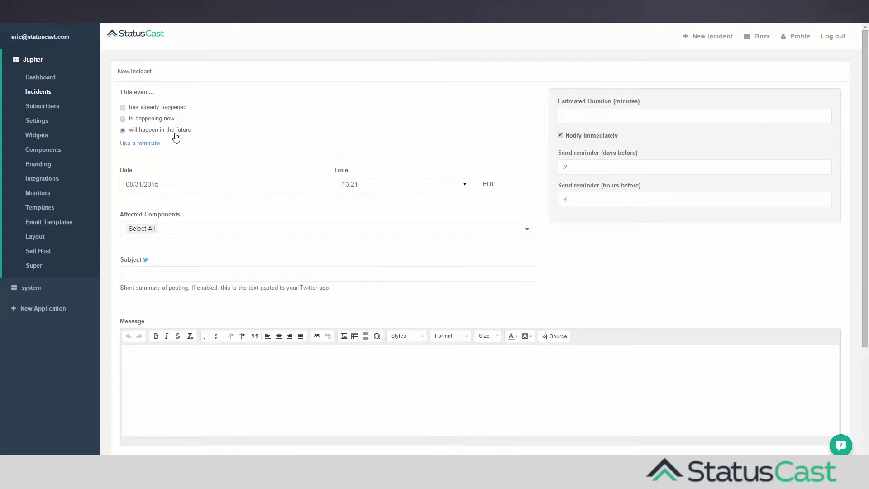
# Review the estimated duration, immediate notification and reminder options of the future incident.
pyautogui.click(574, 114)
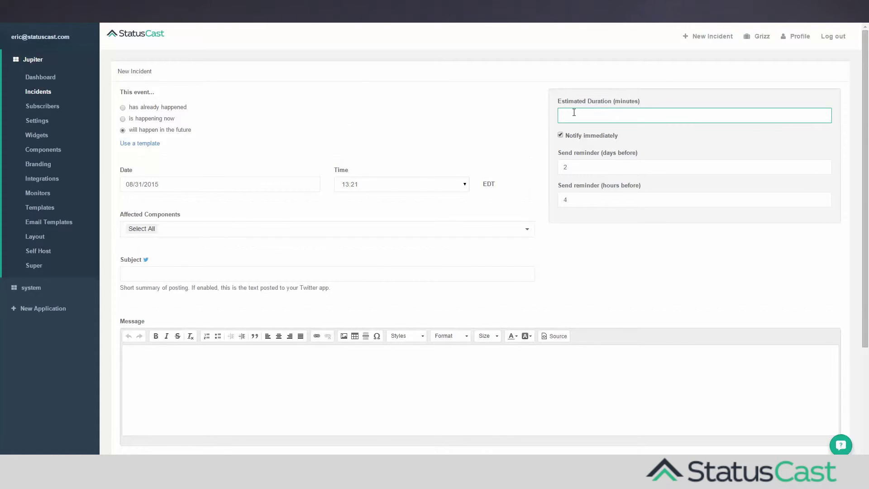
pyautogui.click(582, 136)
pyautogui.click(582, 166)
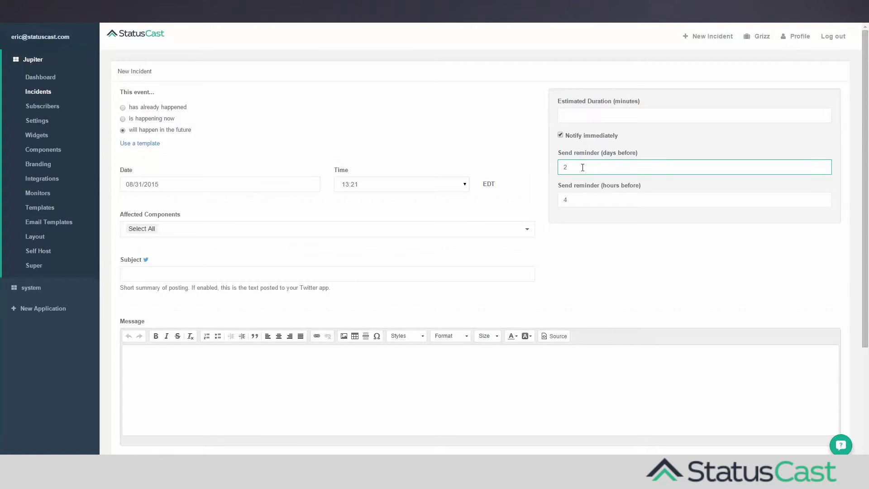
pyautogui.click(587, 197)
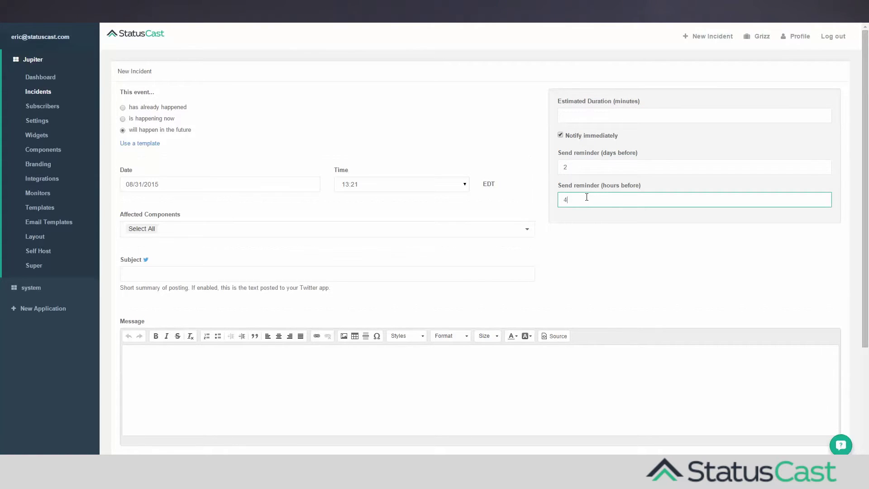
pyautogui.click(544, 186)
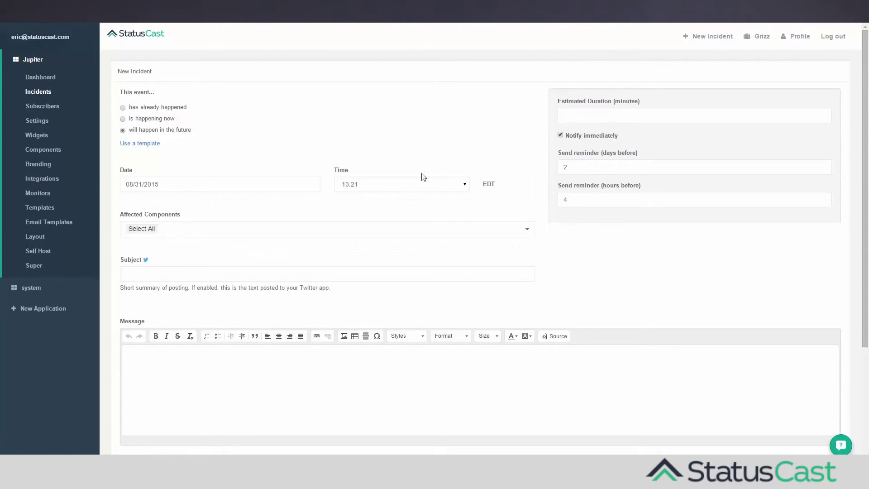
# Set East US Server Cluster as the incident's affected component and enter "Server Maintenance" as the subject.
pyautogui.click(340, 233)
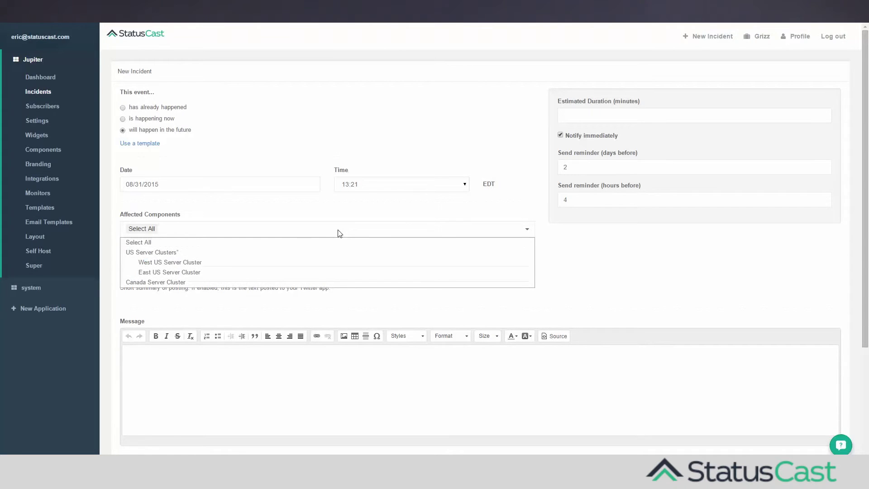
pyautogui.click(192, 275)
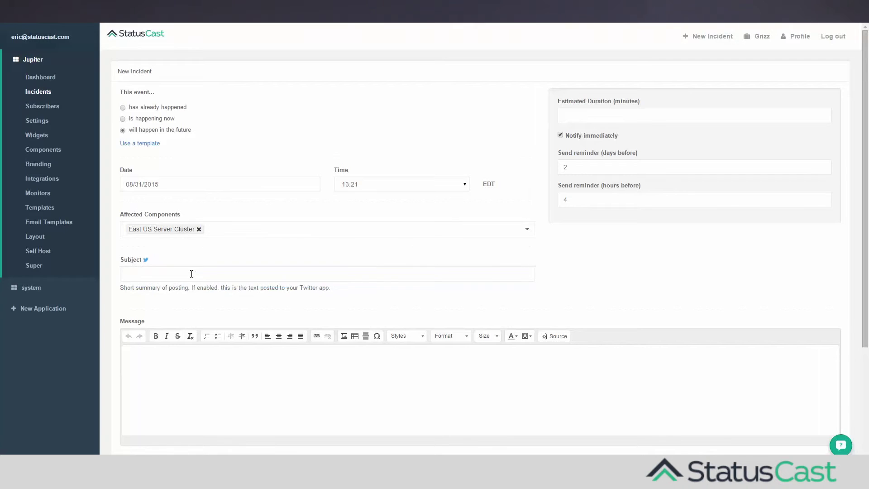
pyautogui.click(192, 274)
pyautogui.write('Server Maintenance')
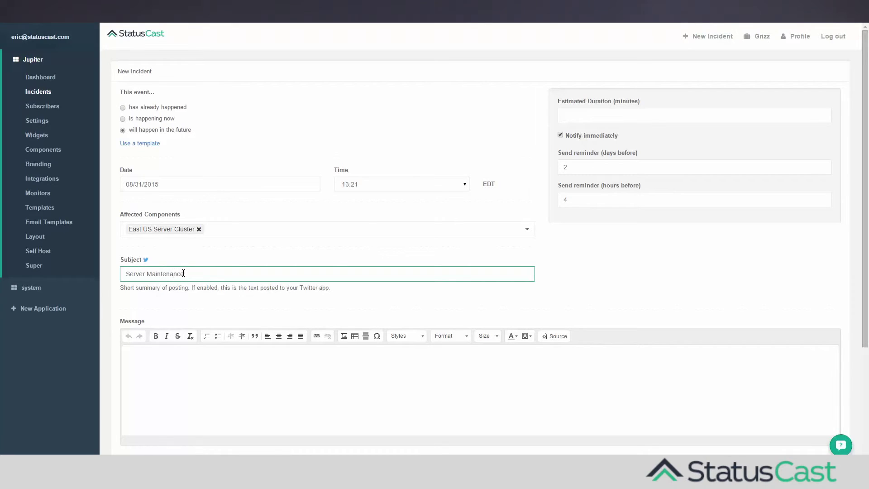
# Enter the message "Our application will be unavailable for brief maintenance" and save and publish the incident.
pyautogui.click(167, 370)
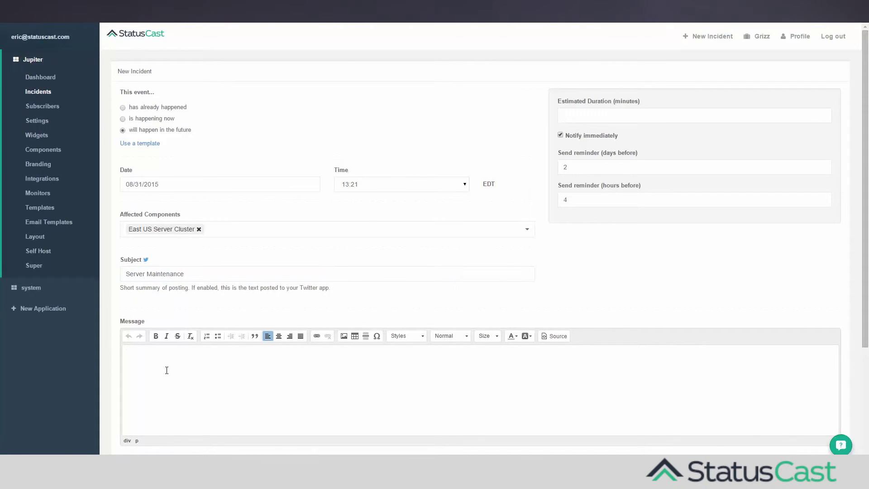
pyautogui.write('Our application will be unavailable for brief maintenance')
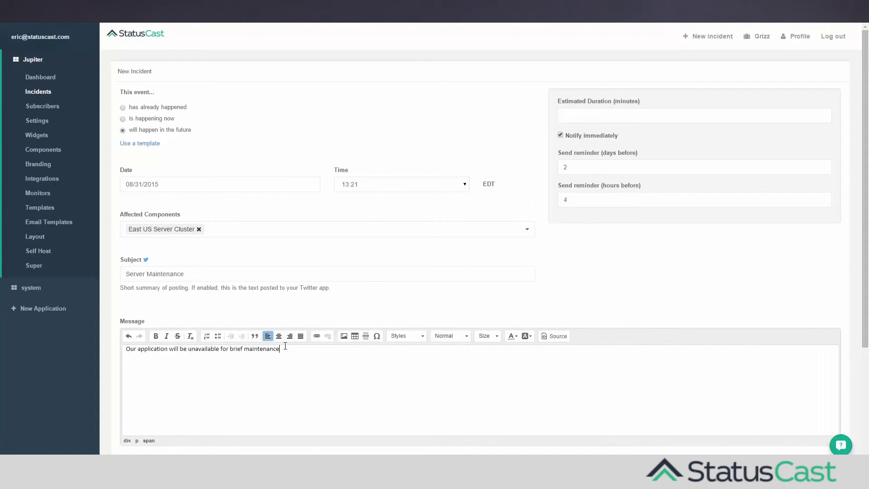
pyautogui.scroll(-1, 300, 280)
pyautogui.scroll(-2, 300, 280)
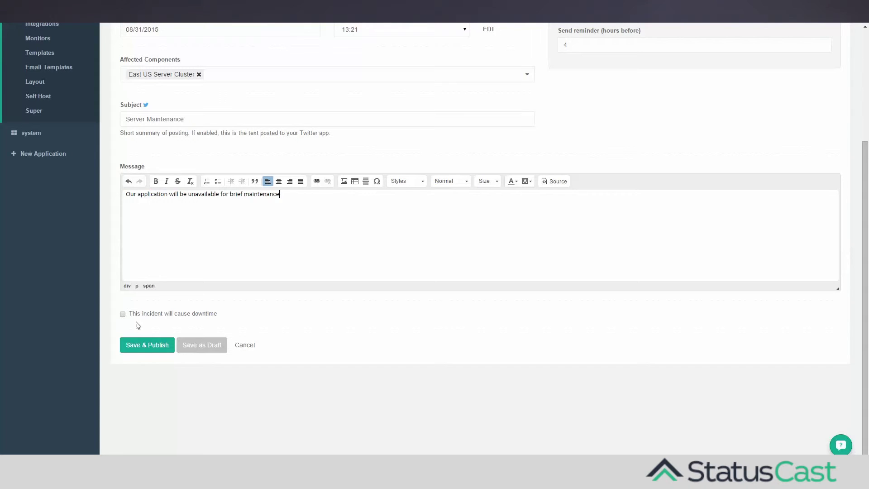
pyautogui.click(138, 351)
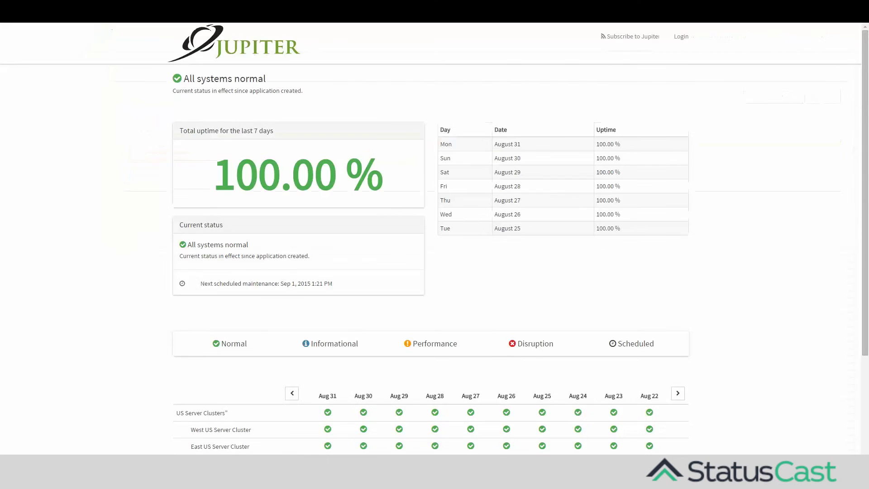
# Show upcoming dates in the status page's component calendar and view the Sep 1 posts for US Server Clusters.
pyautogui.scroll(-1, 218, 162)
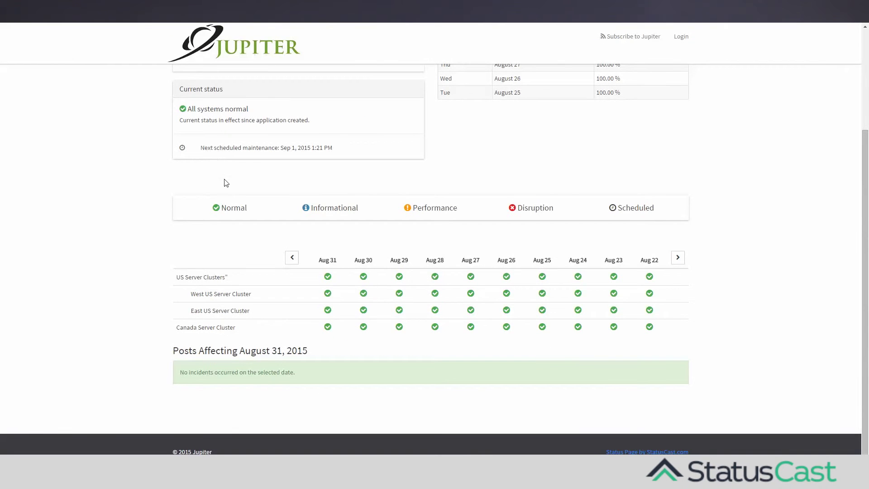
pyautogui.click(291, 258)
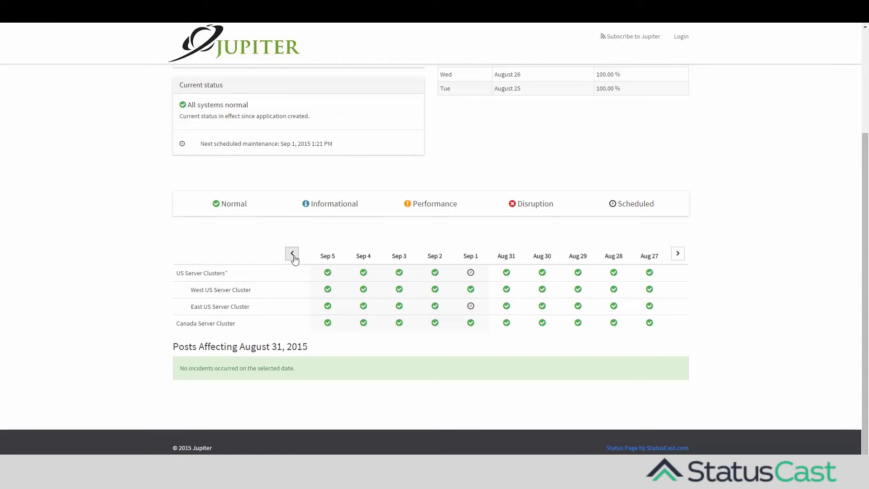
pyautogui.moveTo(473, 277)
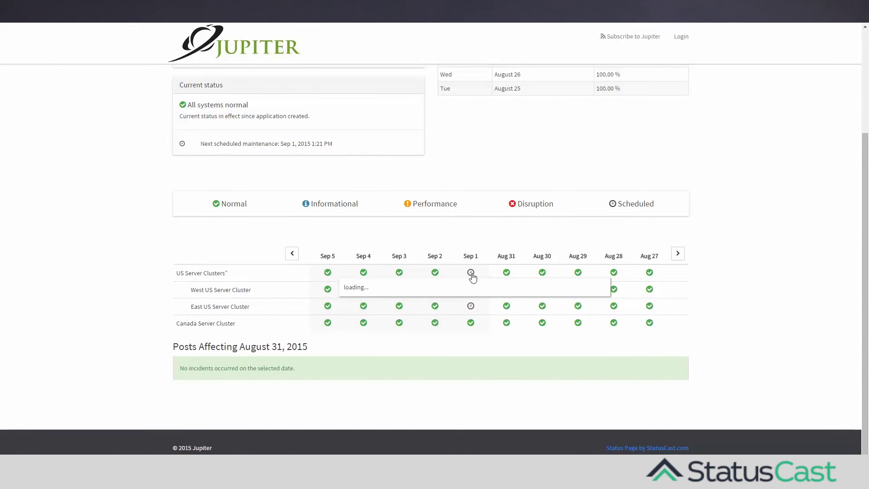
pyautogui.click(472, 276)
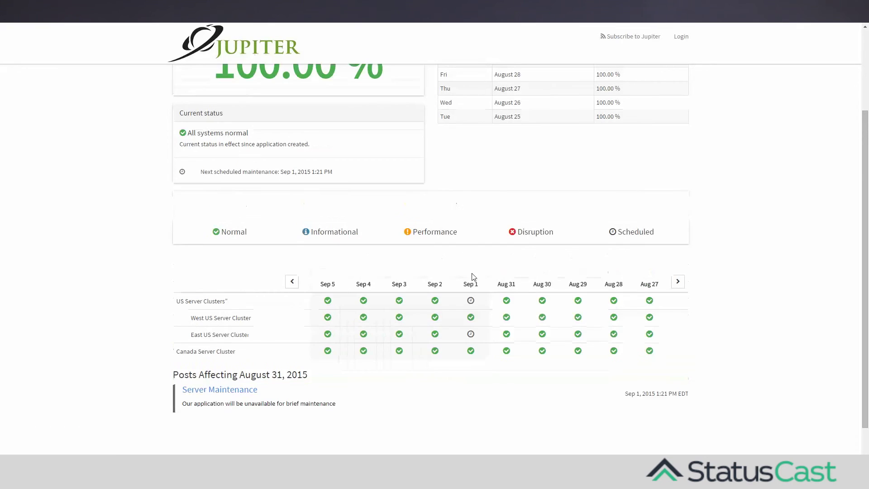
pyautogui.scroll(-1, 473, 277)
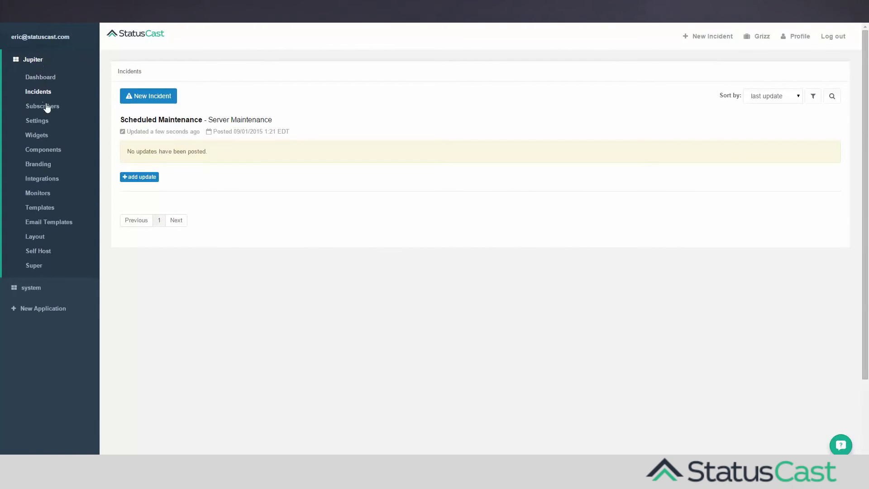
# Begin a CSV-import invitation for new subscribers limited to East US Server Cluster, and dismiss it without inviting anyone.
pyautogui.click(48, 111)
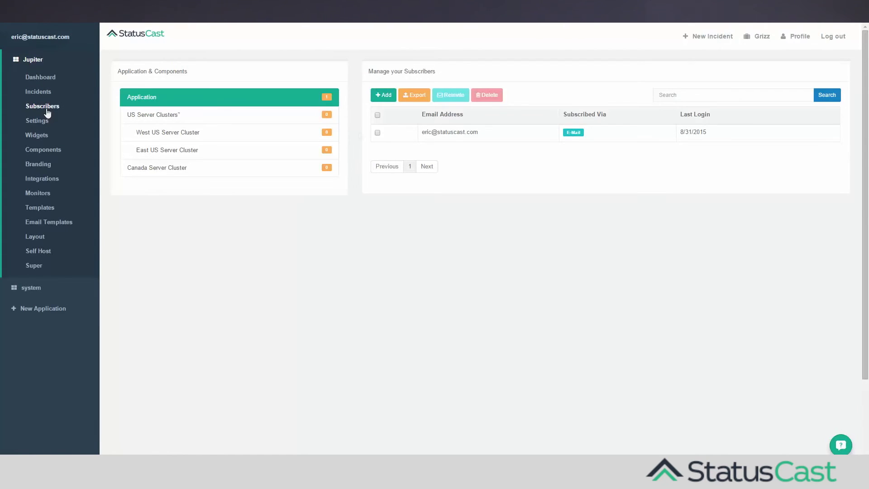
pyautogui.click(388, 98)
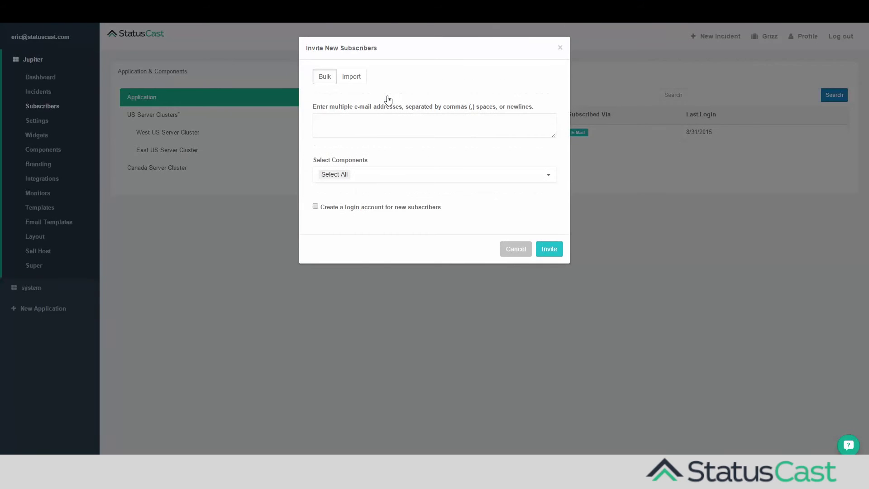
pyautogui.click(359, 82)
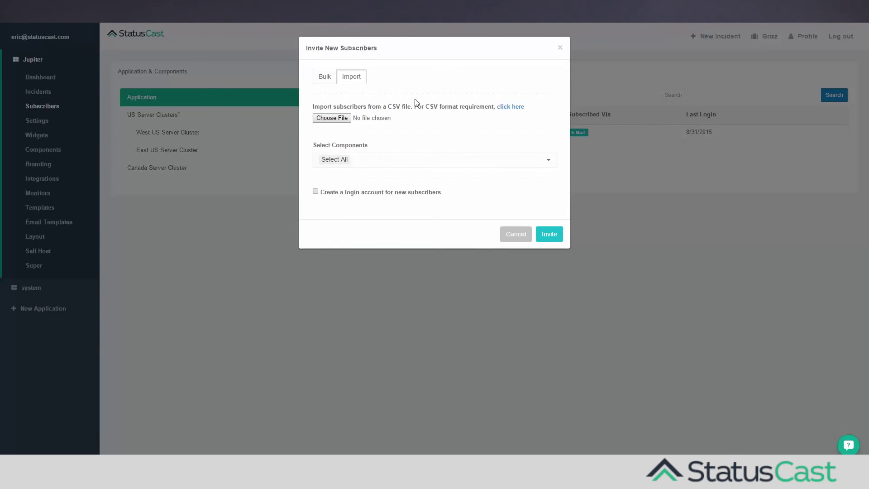
pyautogui.click(449, 164)
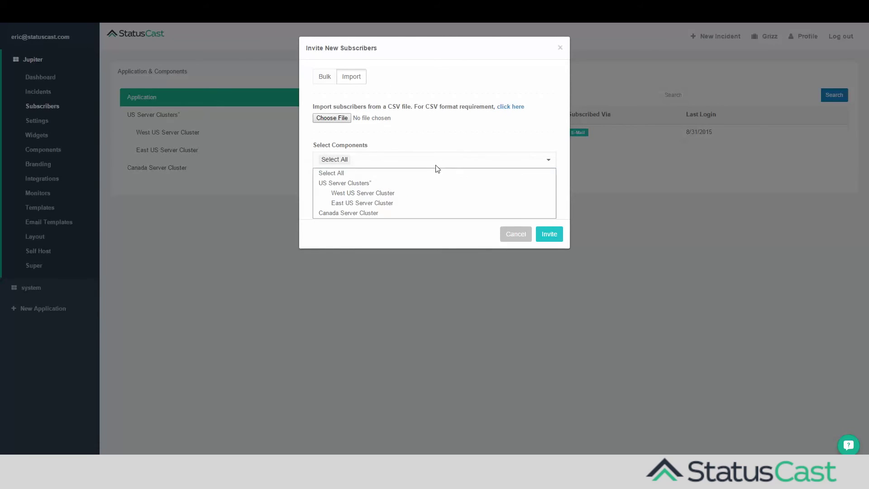
pyautogui.click(389, 204)
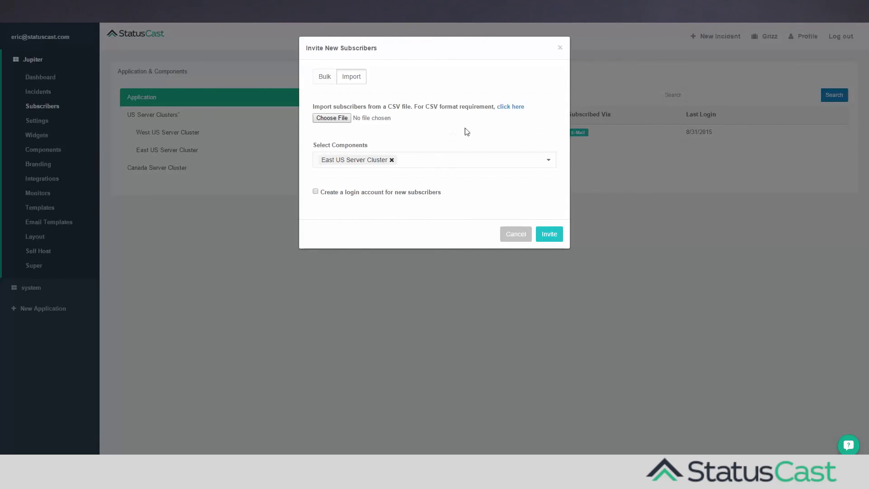
pyautogui.click(561, 47)
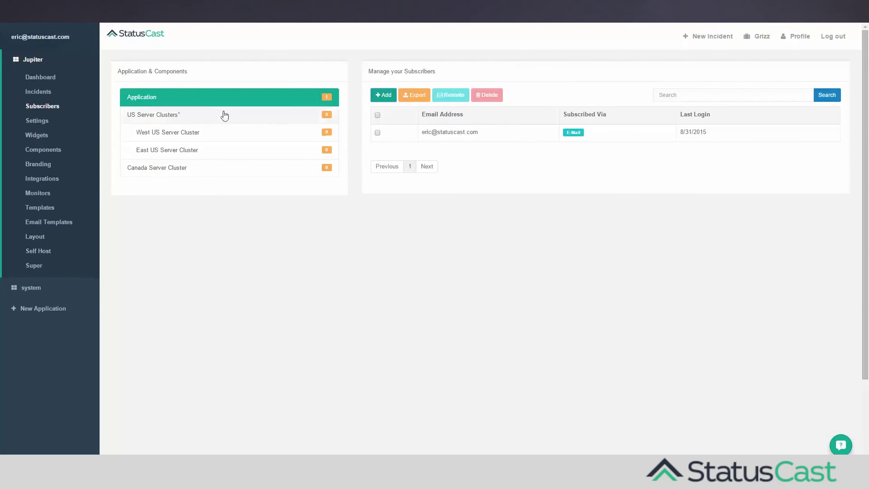
# Return to the Jupiter application's component list.
pyautogui.click(56, 156)
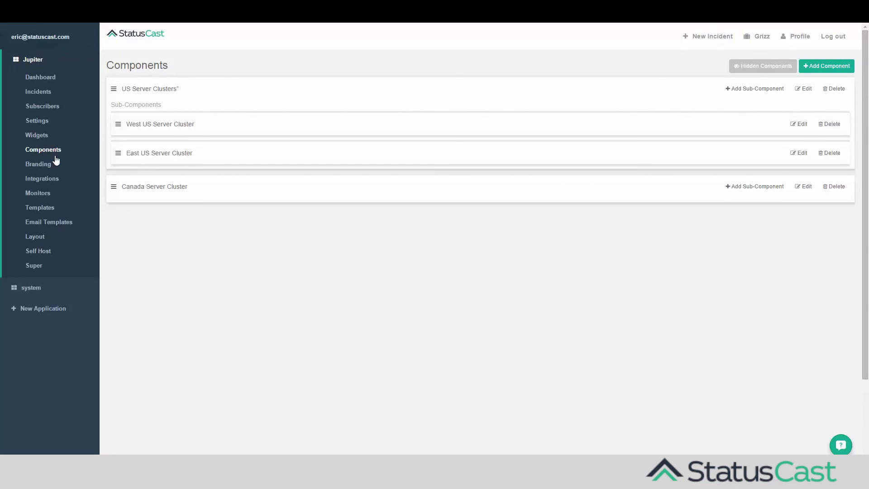